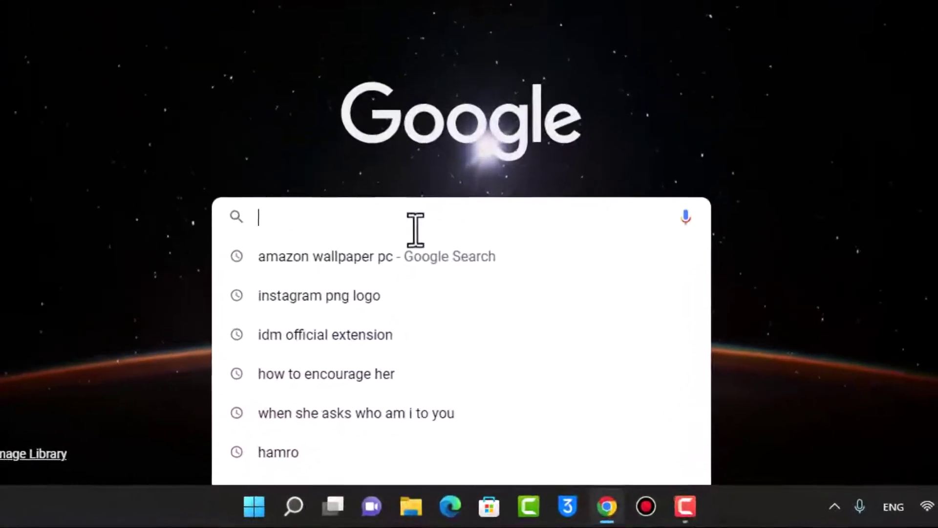
Enter amazon.com in Google's search box to go to the Amazon site.
{"action": "type", "text": "amaz"}
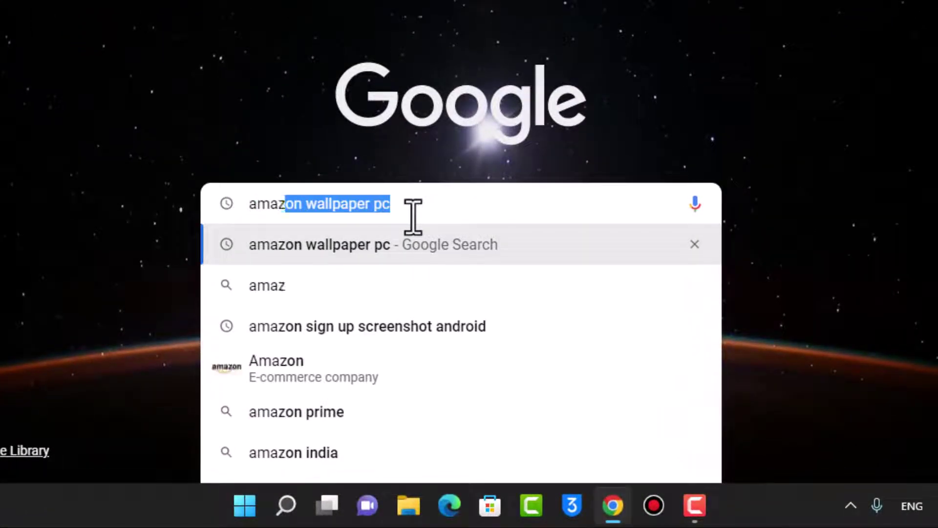
{"action": "type", "text": "on.com"}
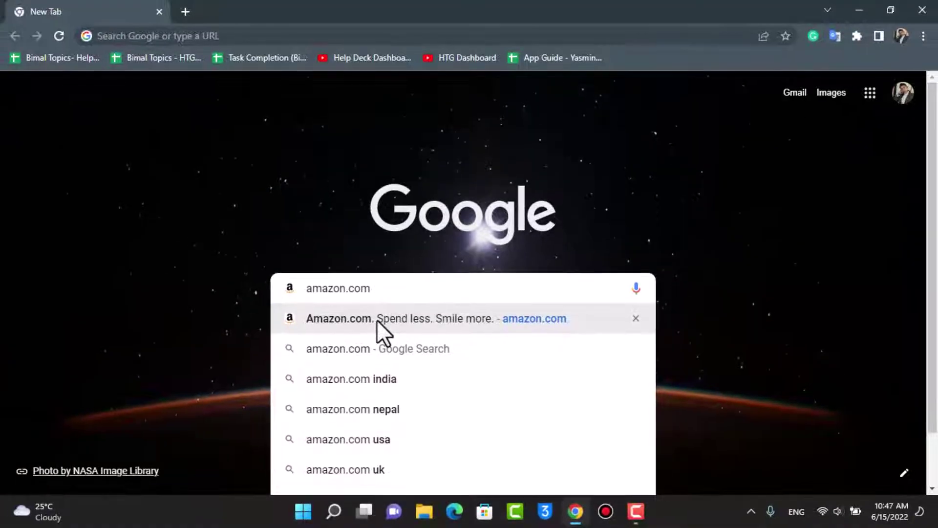
{"action": "key", "text": "Return"}
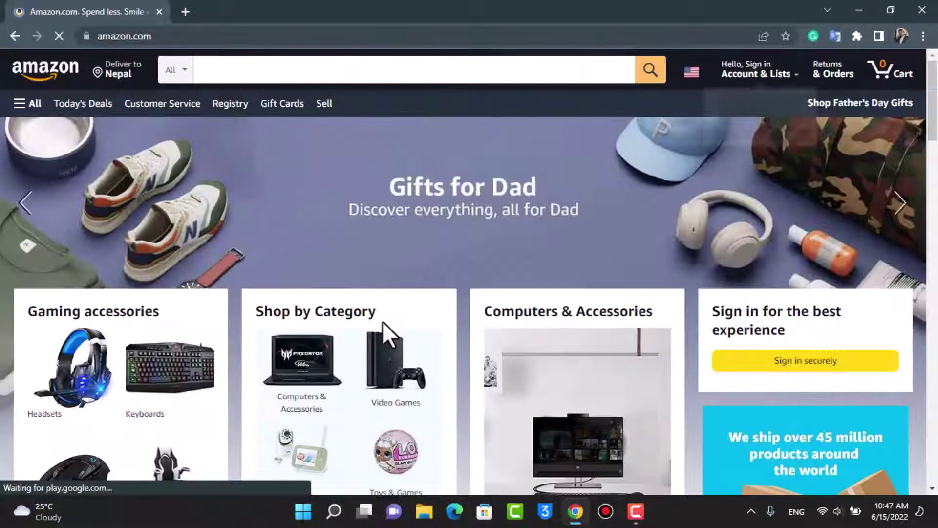
{"action": "scroll", "coordinate": [720, 233], "scroll_direction": "down", "scroll_amount": 3}
{"action": "scroll", "coordinate": [721, 233], "scroll_direction": "down", "scroll_amount": 20}
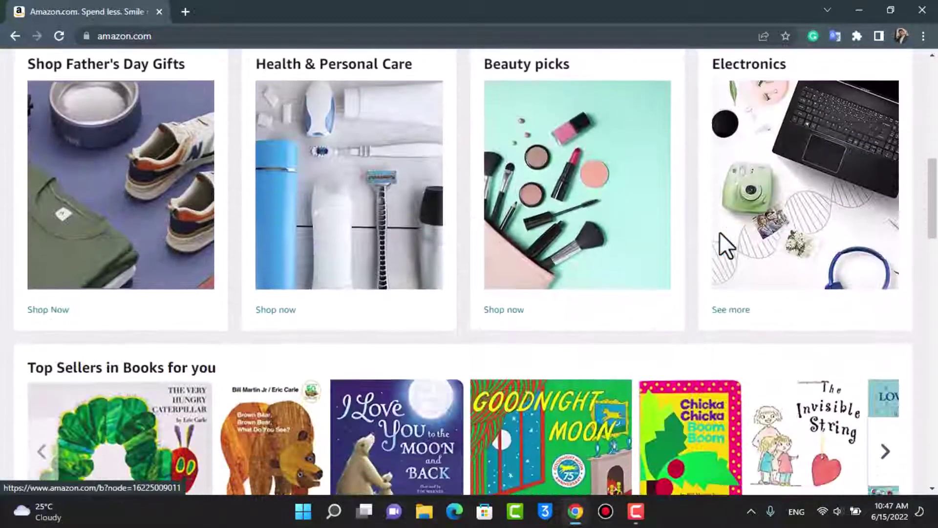
{"action": "scroll", "coordinate": [744, 234], "scroll_direction": "down", "scroll_amount": 10}
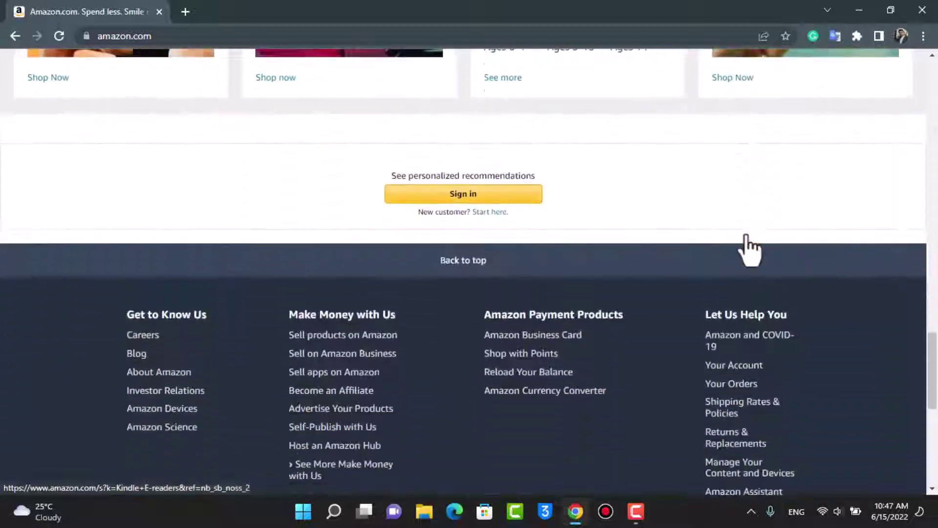
{"action": "scroll", "coordinate": [746, 240], "scroll_direction": "up", "scroll_amount": 15}
{"action": "scroll", "coordinate": [748, 250], "scroll_direction": "up", "scroll_amount": 10}
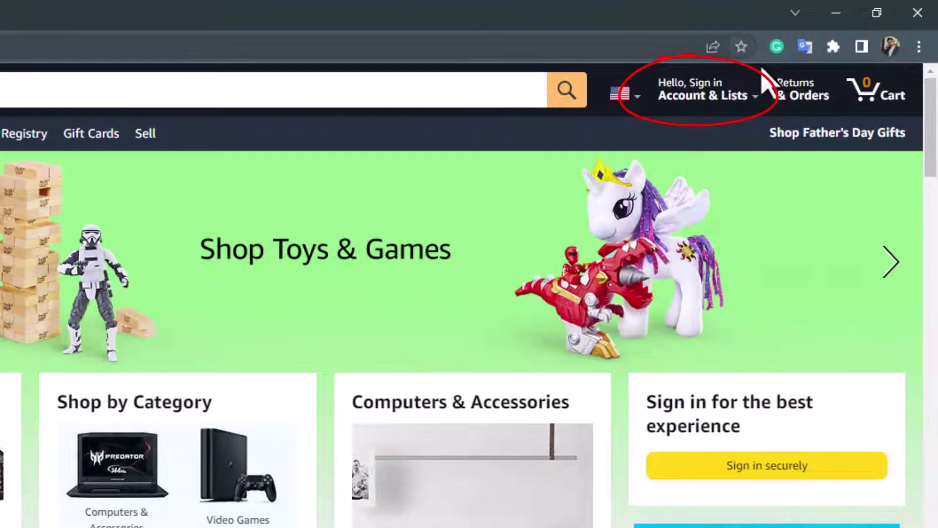
Reach Amazon's Sign-In page through Account & Lists and expand its Need help? options.
{"action": "mouse_move", "coordinate": [752, 91]}
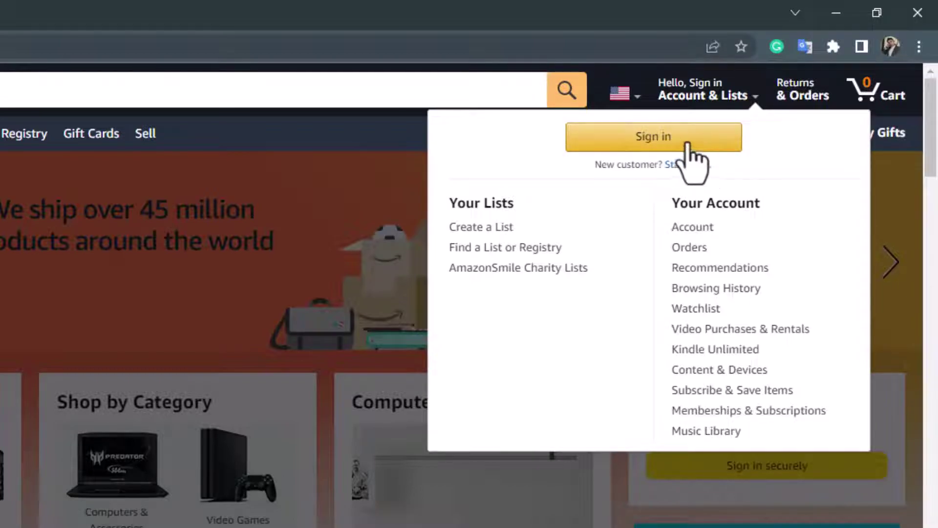
{"action": "left_click", "coordinate": [698, 139]}
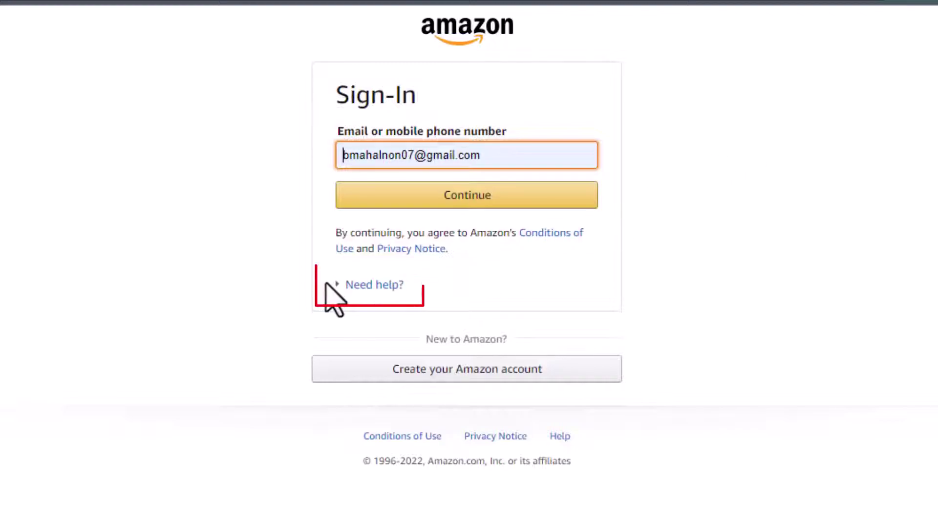
{"action": "left_click", "coordinate": [374, 285]}
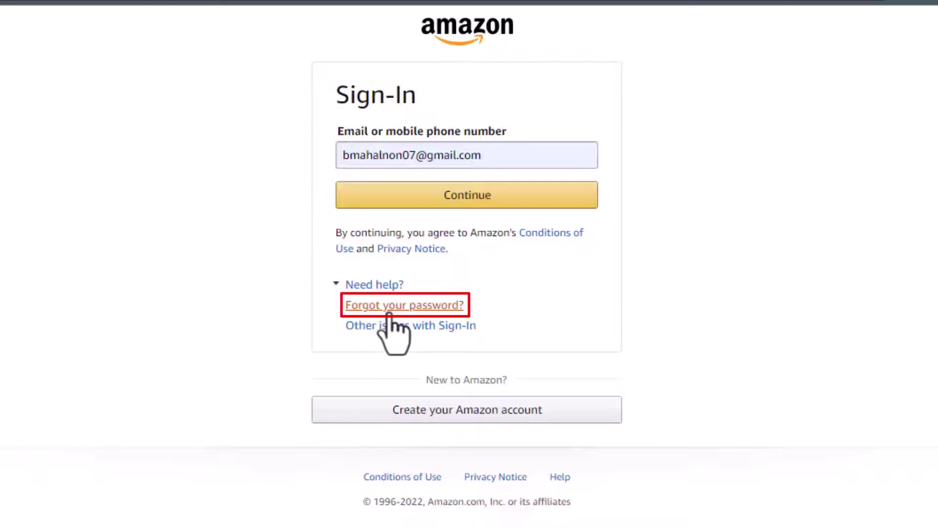
Request password assistance using the account's mobile number in place of the prefilled e-mail.
{"action": "left_click", "coordinate": [444, 309]}
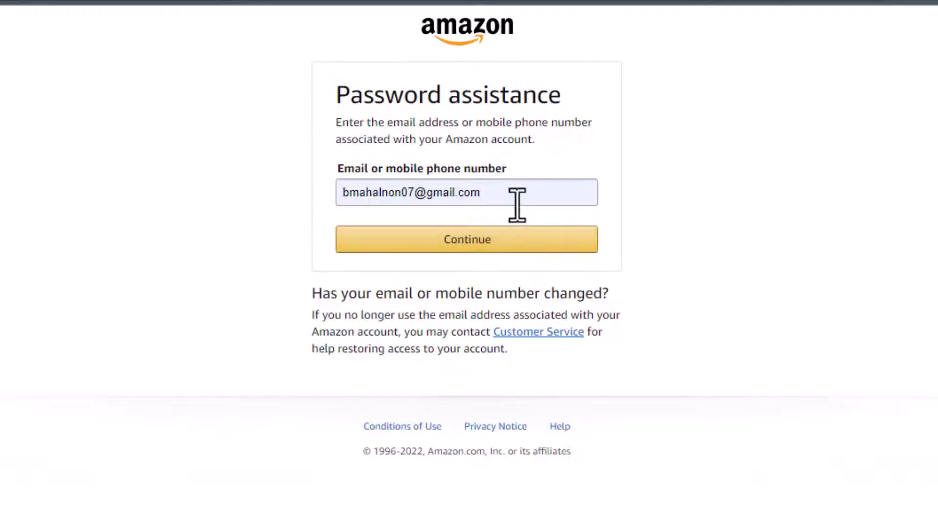
{"action": "left_click_drag", "start_coordinate": [517, 204], "coordinate": [340, 208]}
{"action": "key", "text": "BackSpace"}
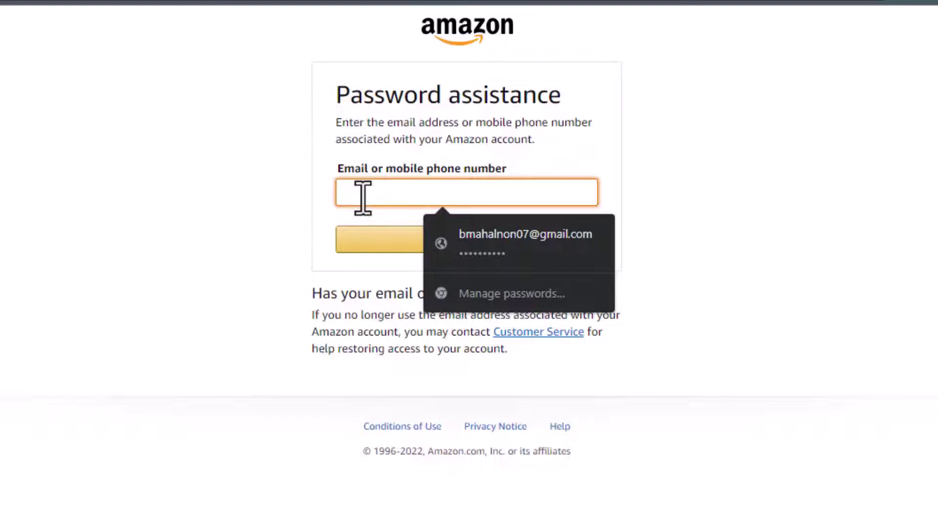
{"action": "type", "text": "974"}
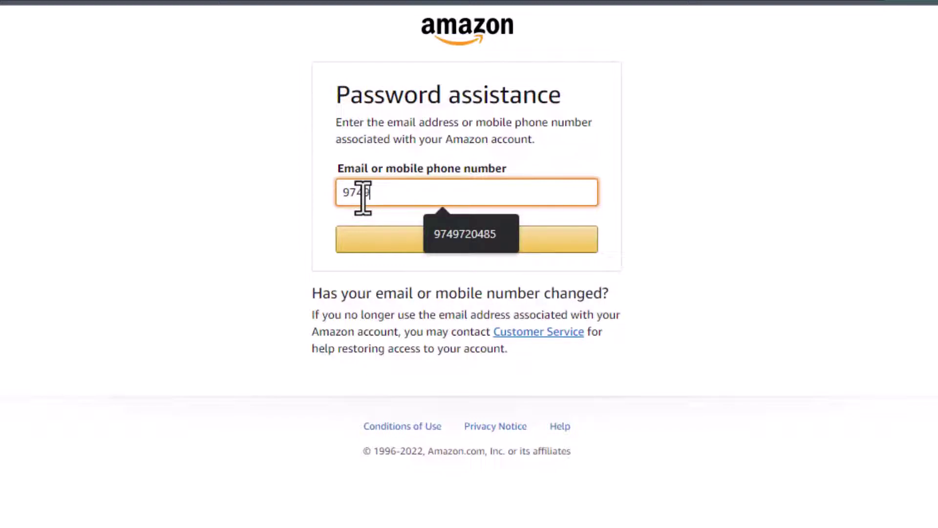
{"action": "type", "text": "9"}
{"action": "left_click", "coordinate": [482, 232]}
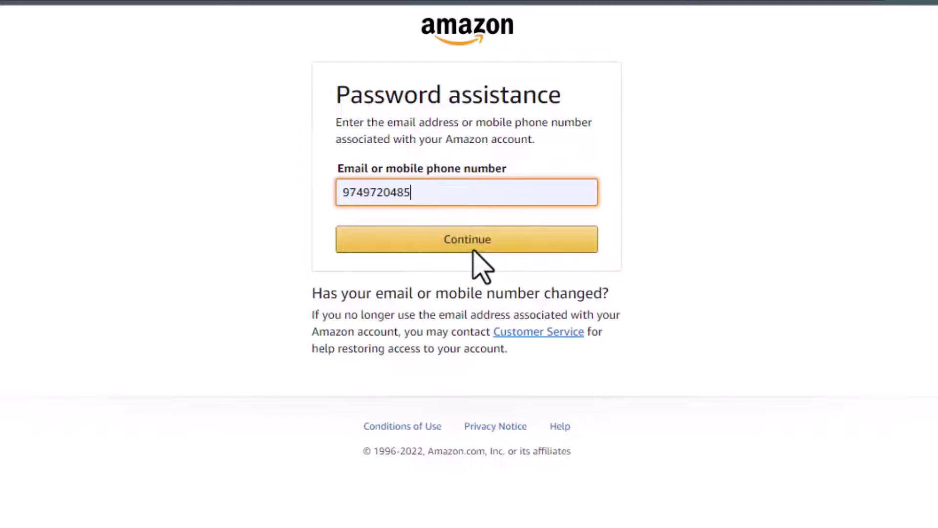
{"action": "left_click", "coordinate": [777, 247]}
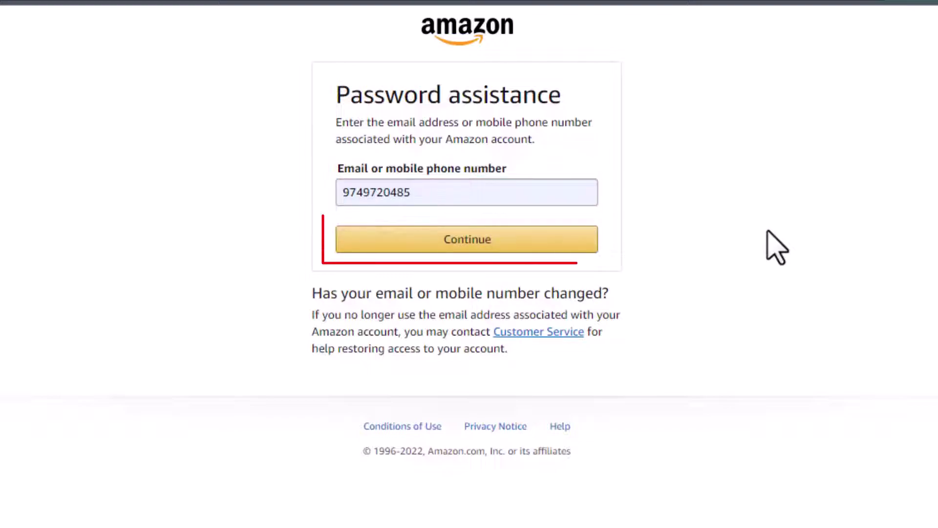
{"action": "left_click", "coordinate": [492, 240]}
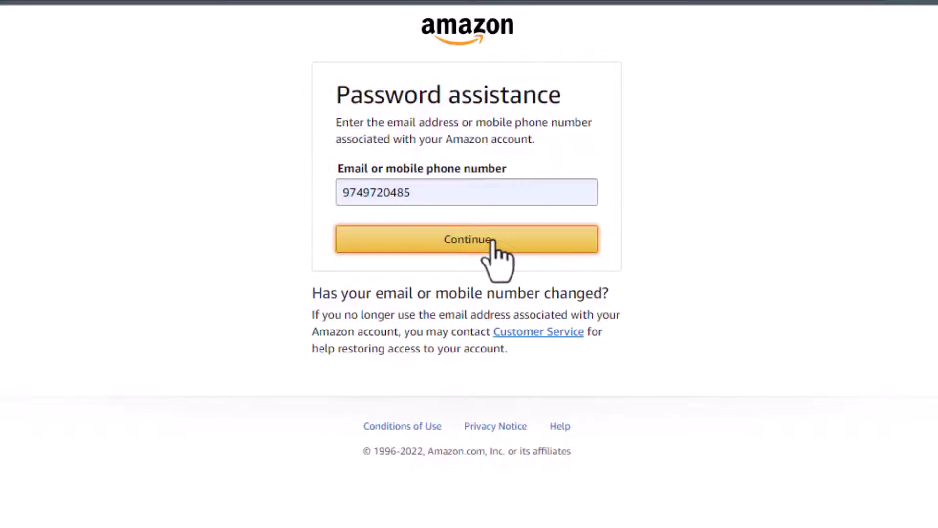
Enter the one-time code received by SMS and submit it for verification.
{"action": "left_click", "coordinate": [462, 230]}
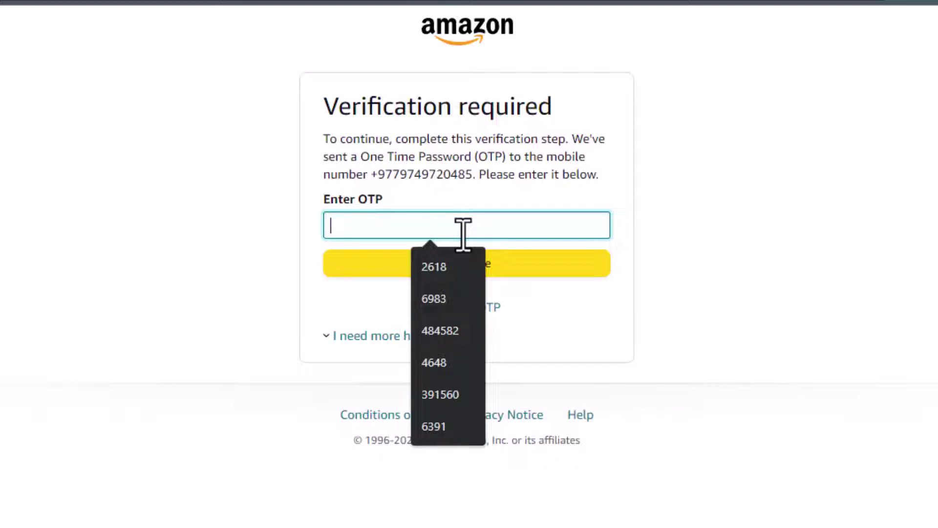
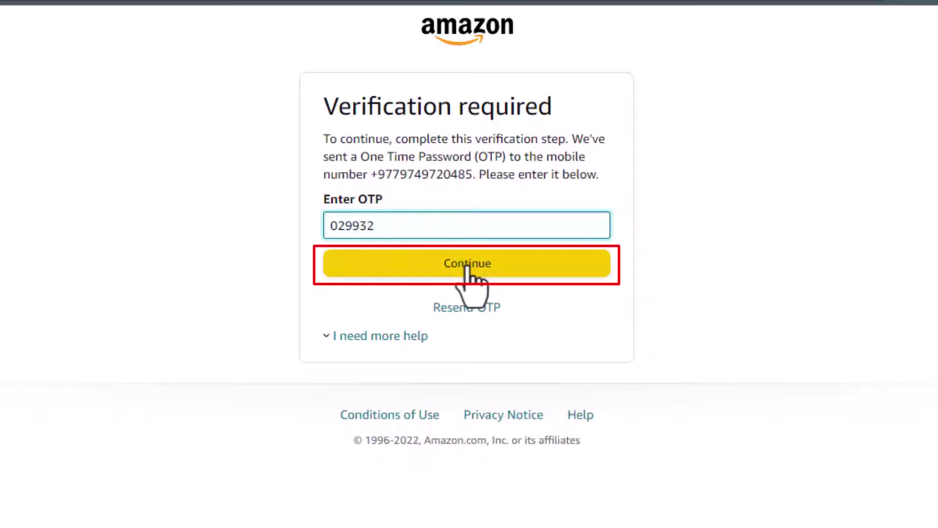
{"action": "left_click", "coordinate": [531, 268]}
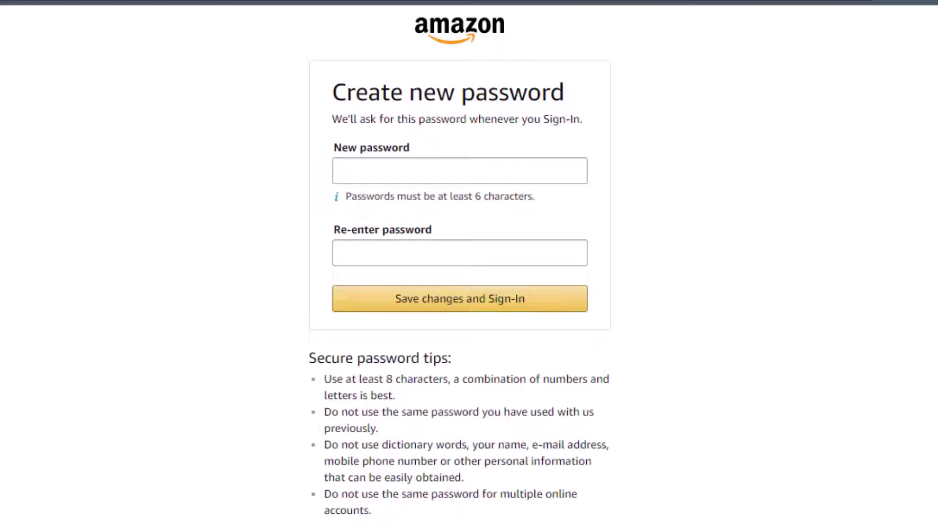
Enter the new password in both fields, save it and sign in.
{"action": "left_click", "coordinate": [406, 174]}
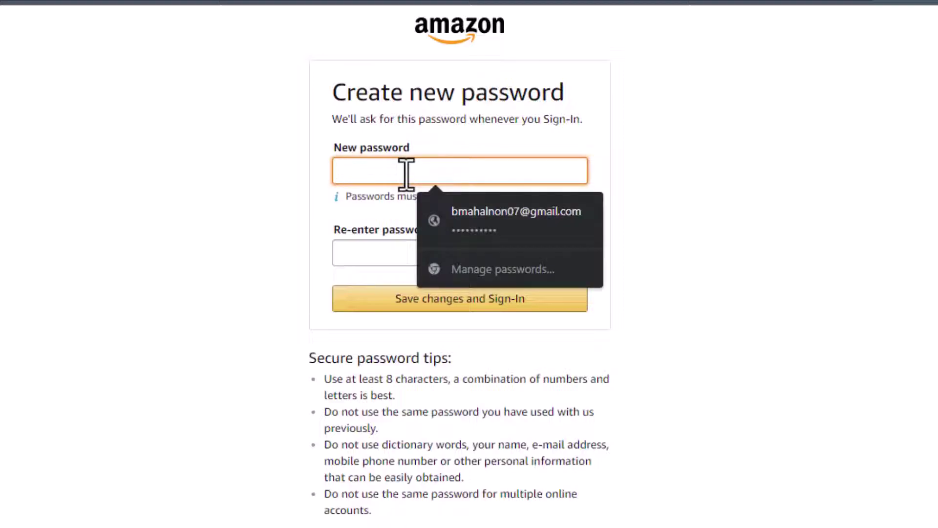
{"action": "type", "text": "••••••"}
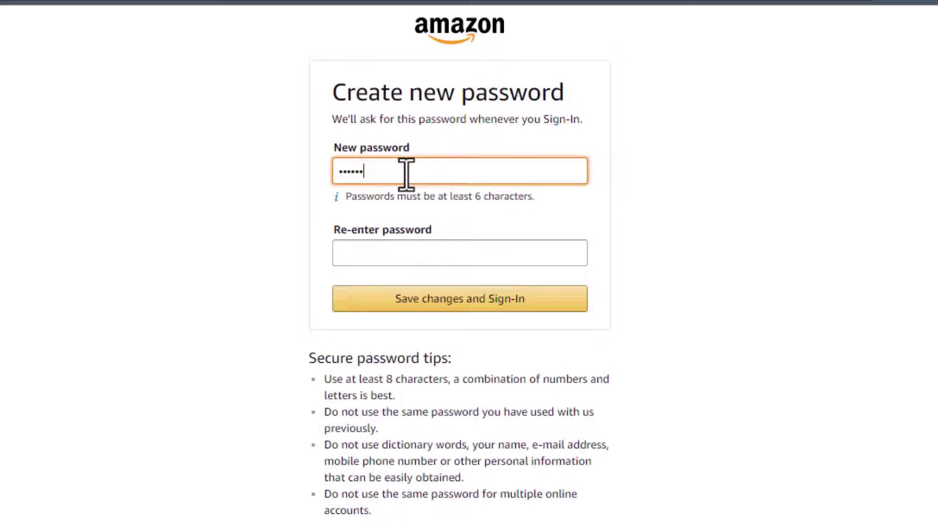
{"action": "type", "text": "•••"}
{"action": "key", "text": "Tab"}
{"action": "type", "text": "••••"}
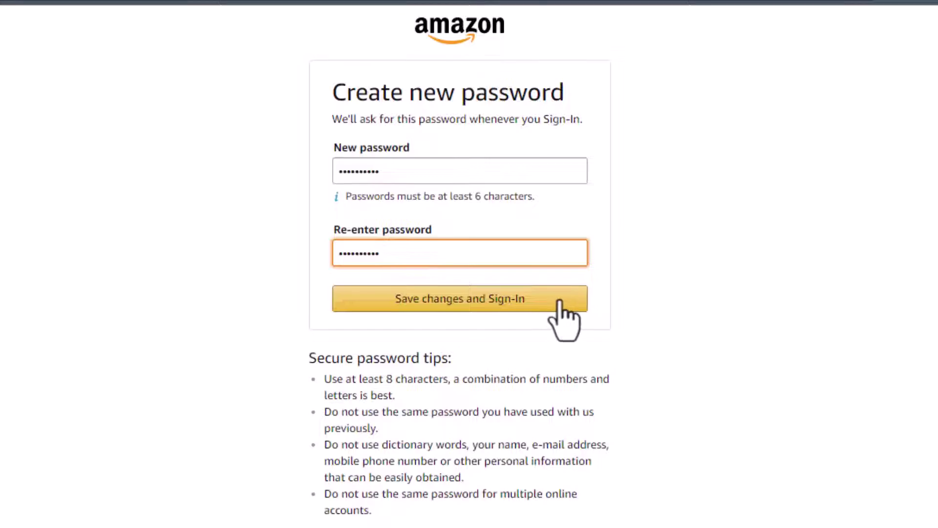
{"action": "left_click", "coordinate": [558, 303]}
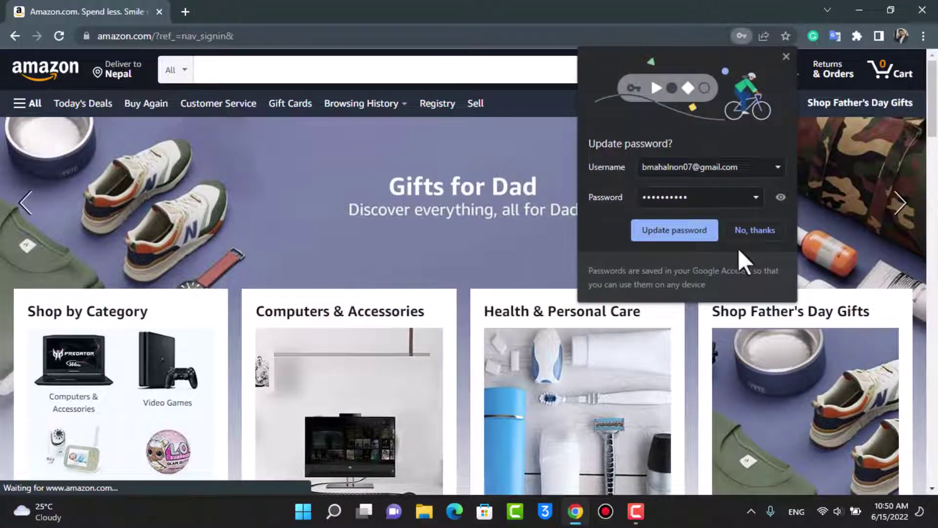
Accept Chrome's prompt to update the stored Amazon password, then review the signed-in homepage.
{"action": "left_click", "coordinate": [685, 235]}
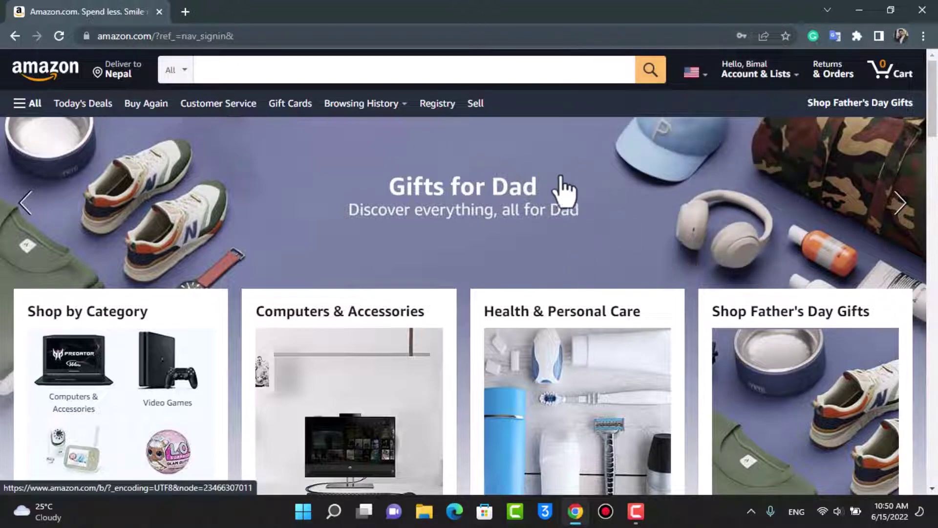
{"action": "mouse_move", "coordinate": [796, 78]}
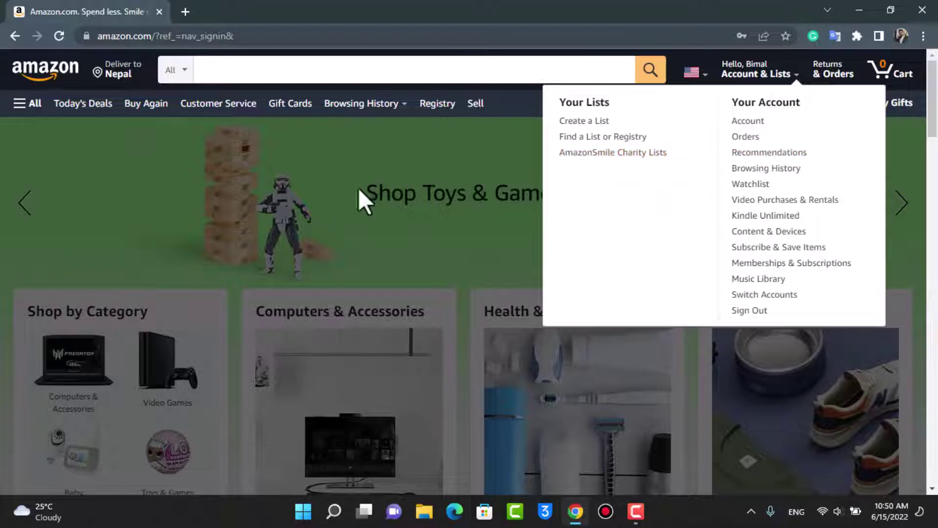
{"action": "scroll", "coordinate": [443, 386], "scroll_direction": "down", "scroll_amount": 8}
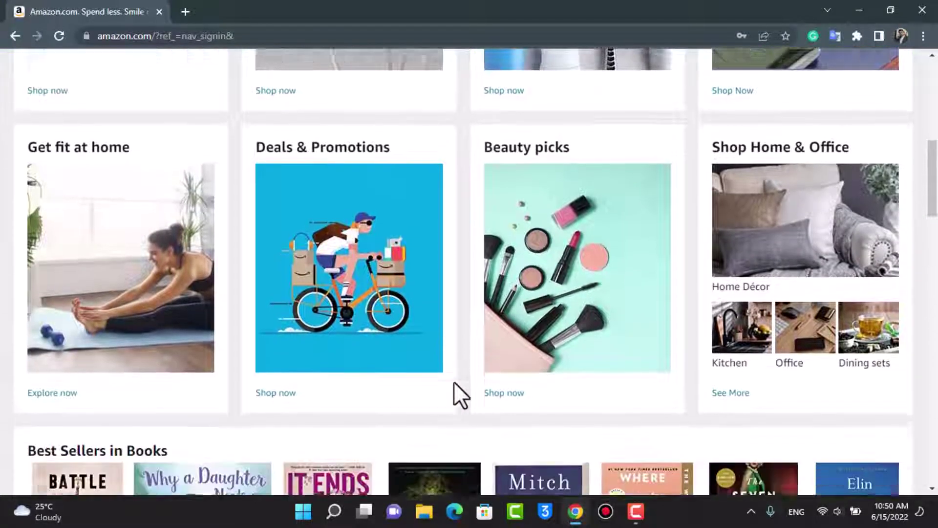
{"action": "scroll", "coordinate": [459, 386], "scroll_direction": "down", "scroll_amount": 5}
{"action": "scroll", "coordinate": [489, 350], "scroll_direction": "up", "scroll_amount": 7}
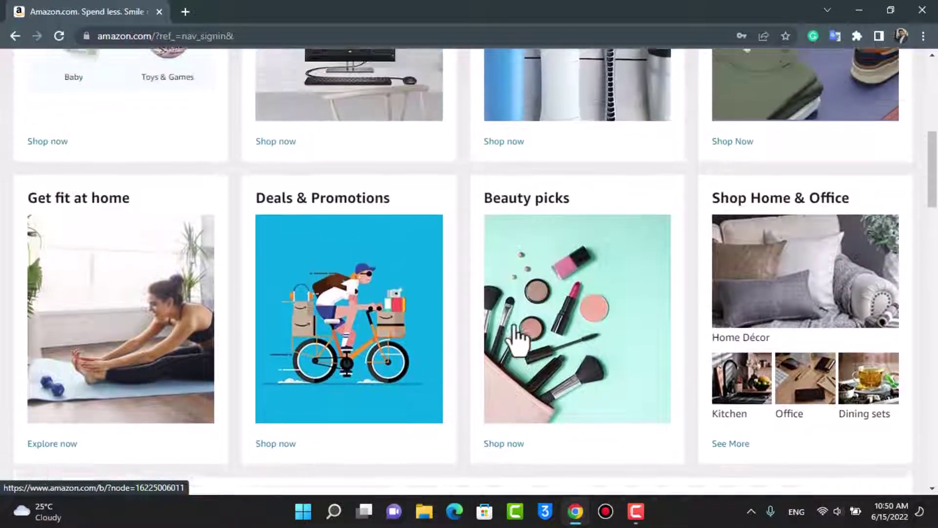
{"action": "scroll", "coordinate": [516, 326], "scroll_direction": "up", "scroll_amount": 7}
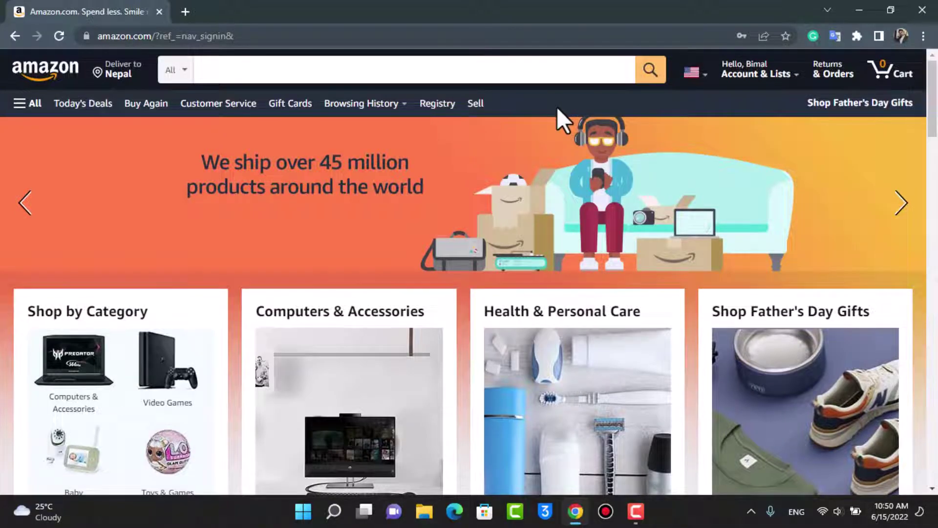